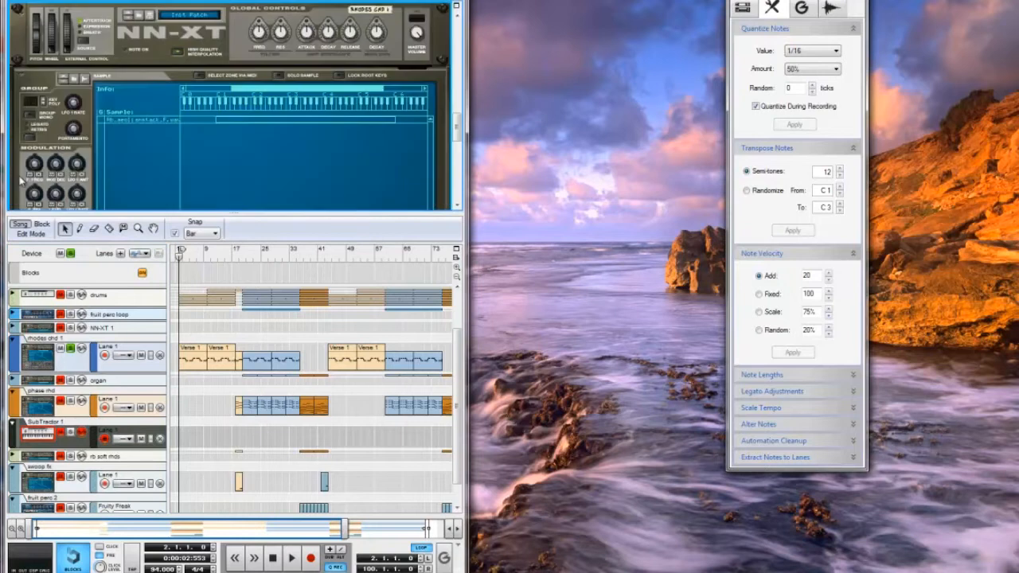
Select the sample zone in the rhodes chd 1 sampler and play the soloed rhodes track from bar 2
{"action": "left_click", "coordinate": [121, 120]}
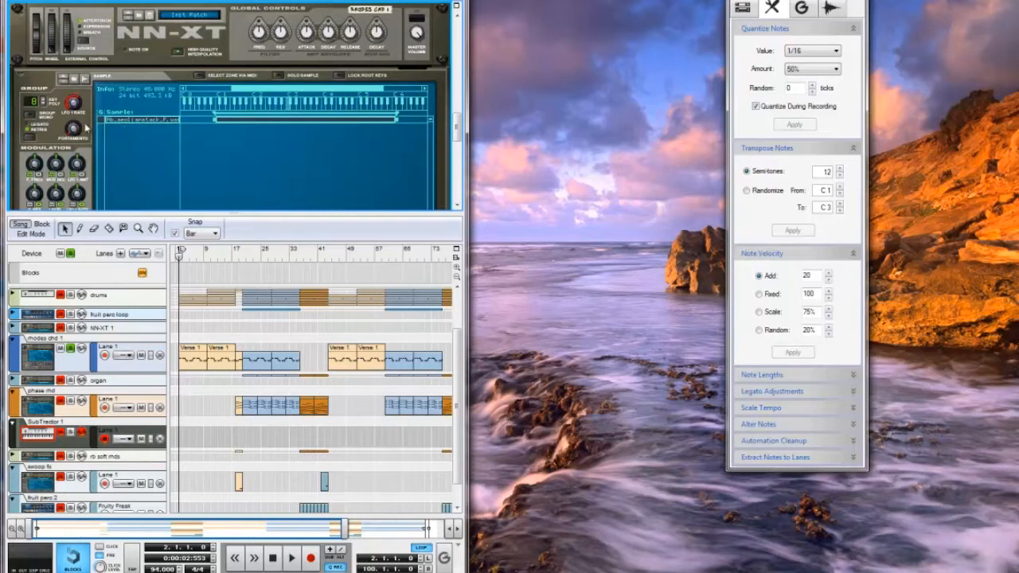
{"action": "left_click", "coordinate": [298, 564]}
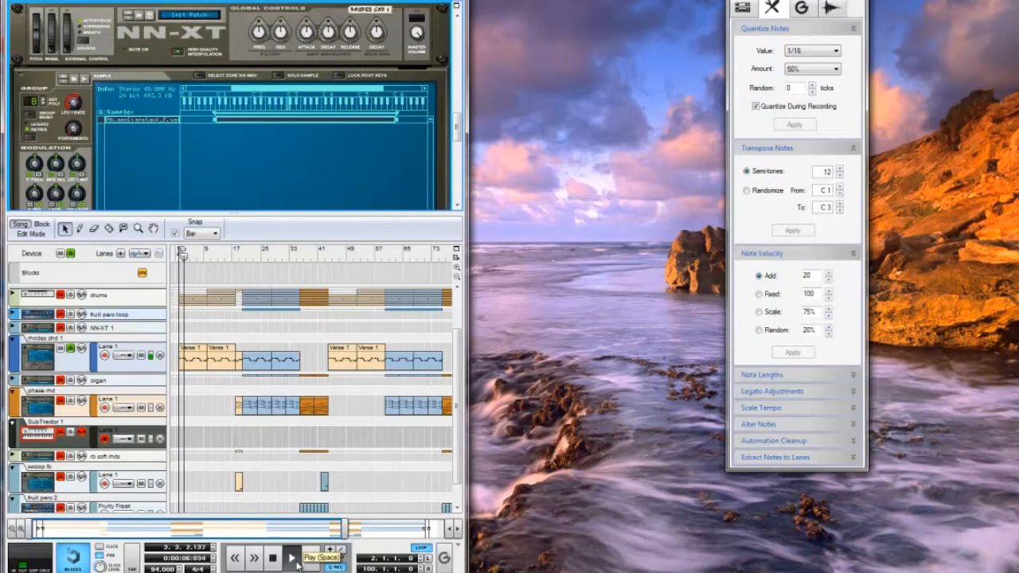
{"action": "scroll", "coordinate": [252, 379], "scroll_direction": "up", "scroll_amount": 3}
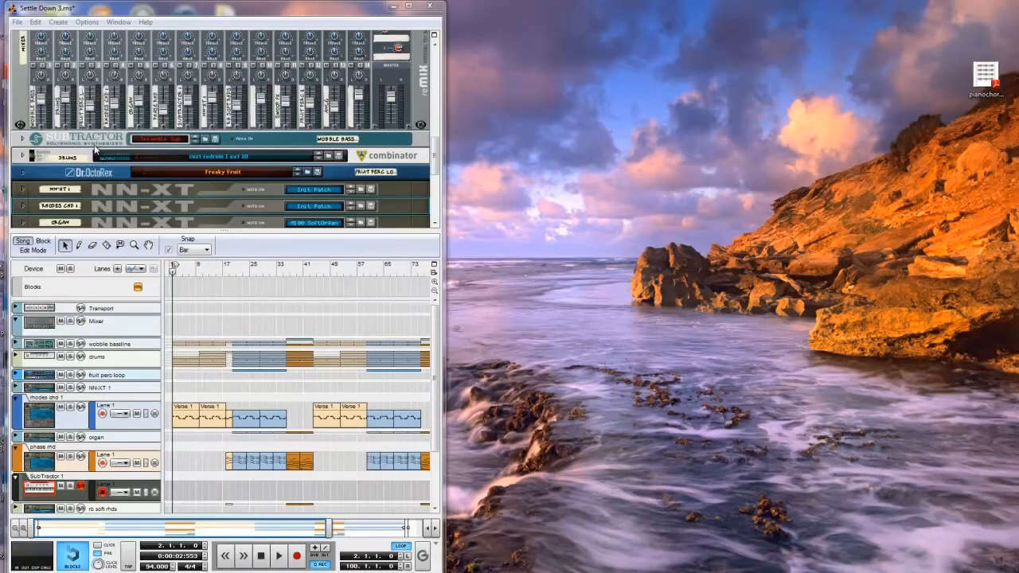
Expand the drums Combinator and play the soloed drums track from bar 2 with drum mixer channel 1 soloed
{"action": "key", "text": "F8"}
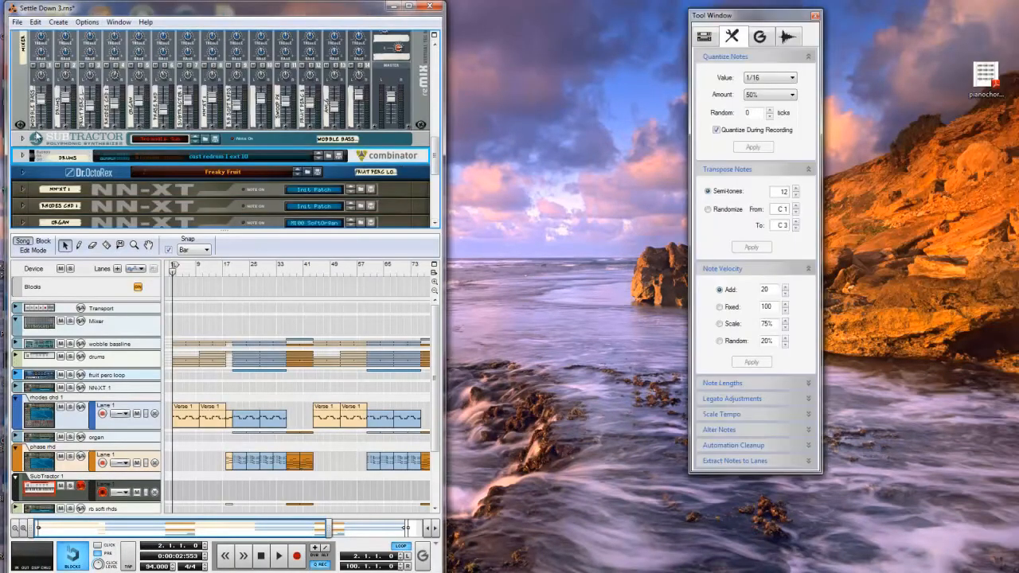
{"action": "left_click", "coordinate": [23, 156]}
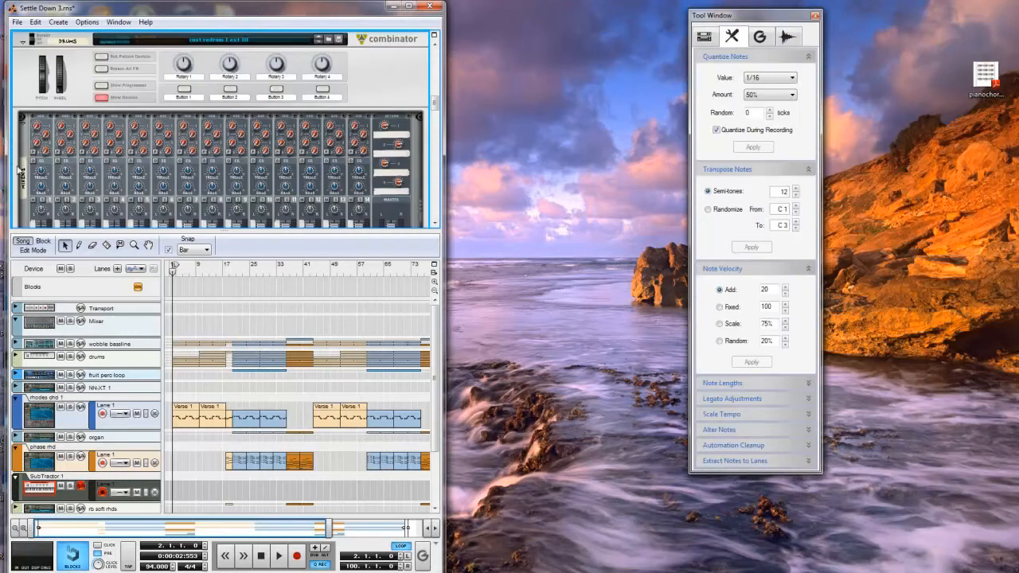
{"action": "left_click", "coordinate": [70, 357]}
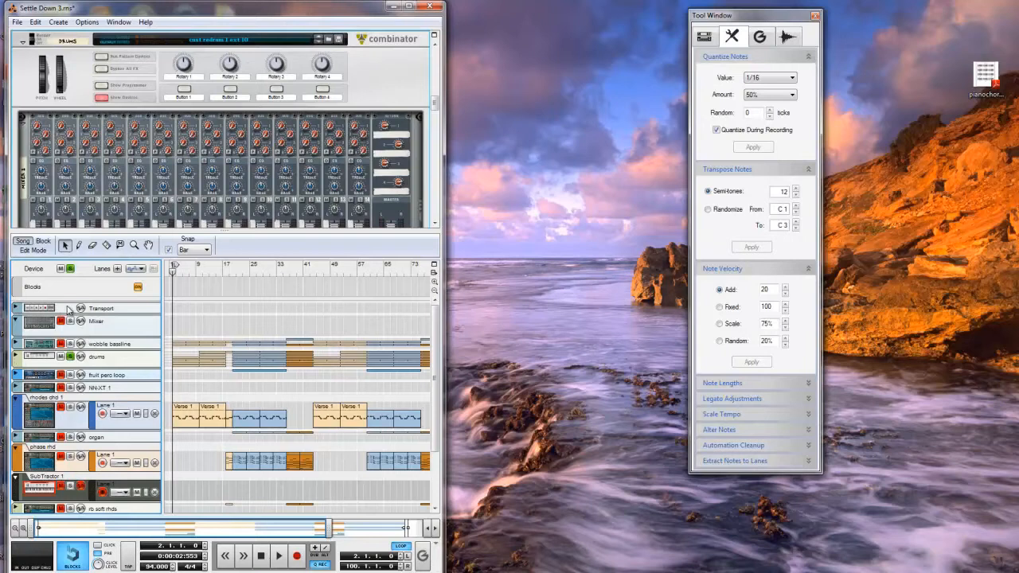
{"action": "scroll", "coordinate": [110, 324], "scroll_direction": "down", "scroll_amount": 3}
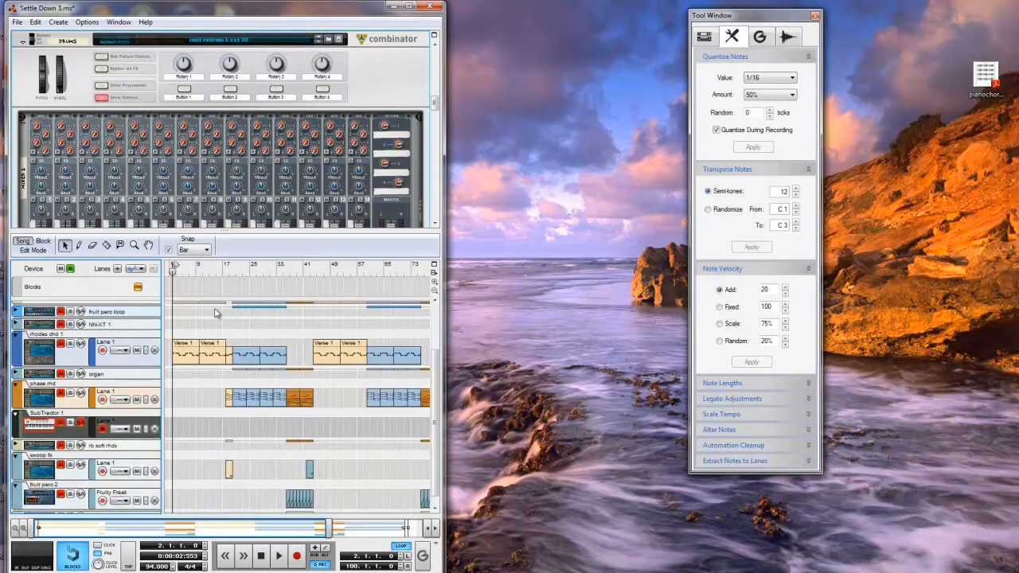
{"action": "left_click_drag", "start_coordinate": [757, 24], "coordinate": [656, 36]}
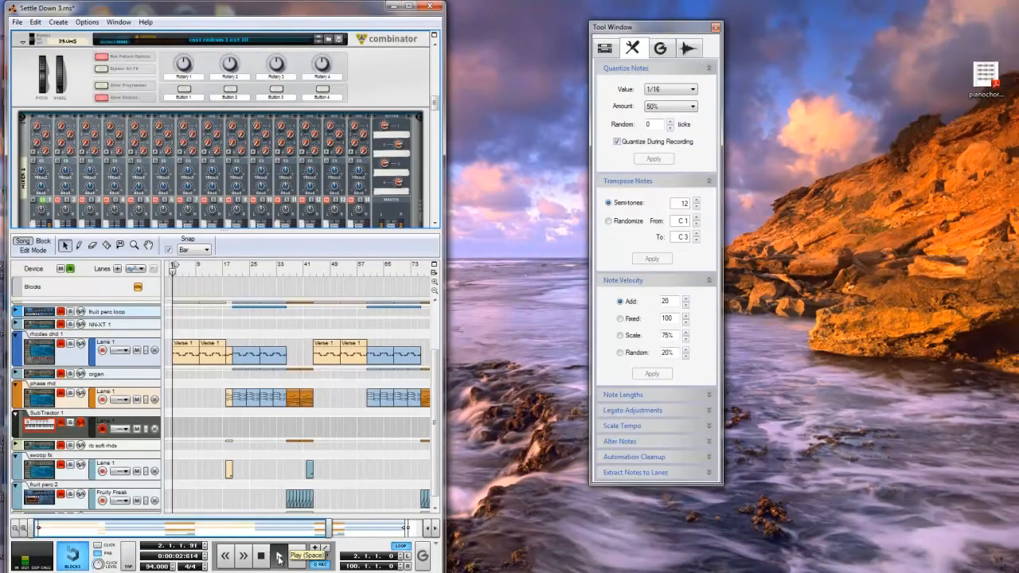
{"action": "left_click", "coordinate": [279, 556]}
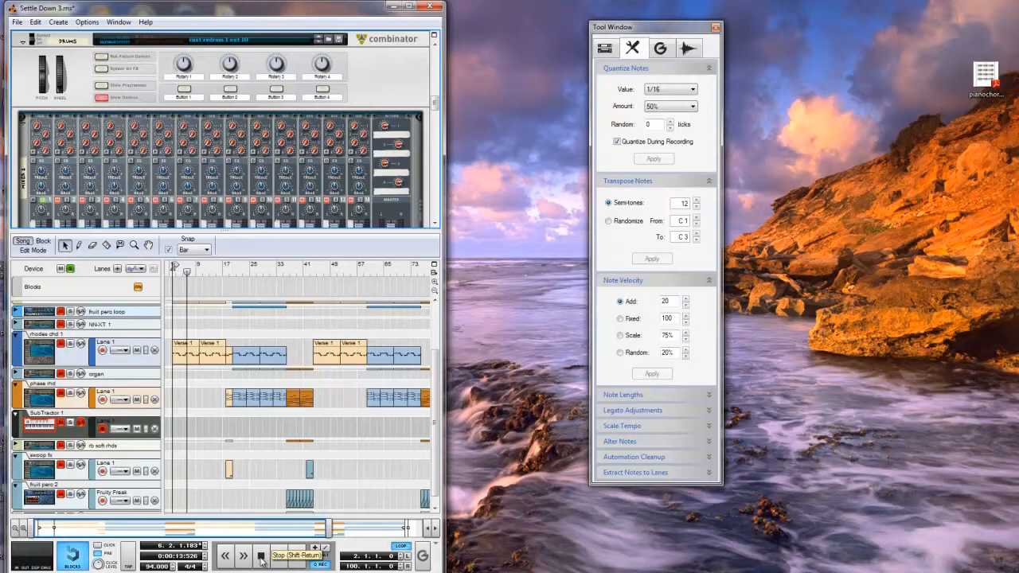
{"action": "left_click", "coordinate": [261, 560]}
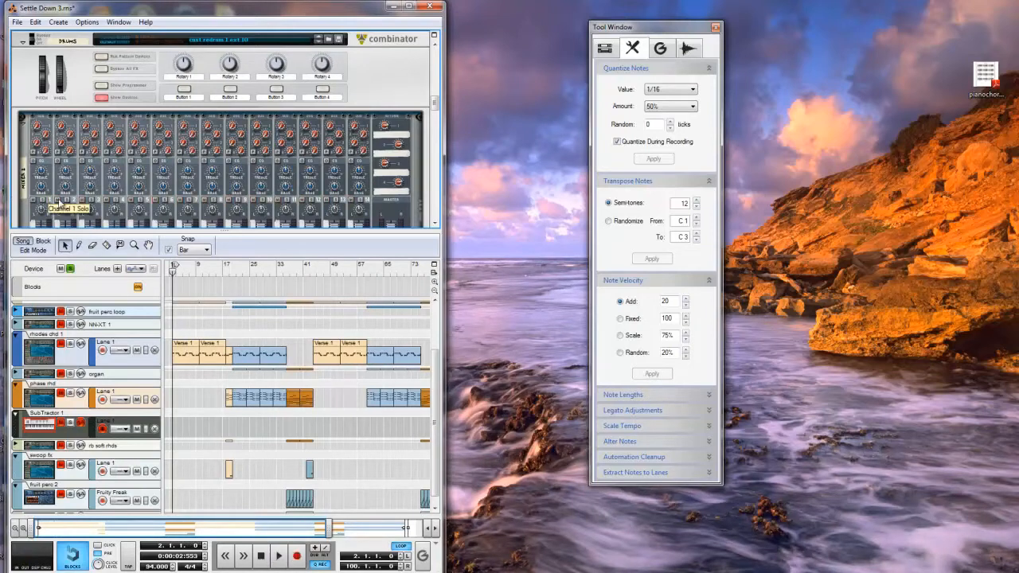
Play the drums with drum mixer channels 2 and 3 soloed, toggling the channel 3 solo to compare the layers
{"action": "scroll", "coordinate": [58, 205], "scroll_direction": "down", "scroll_amount": 3}
{"action": "left_click", "coordinate": [68, 133]}
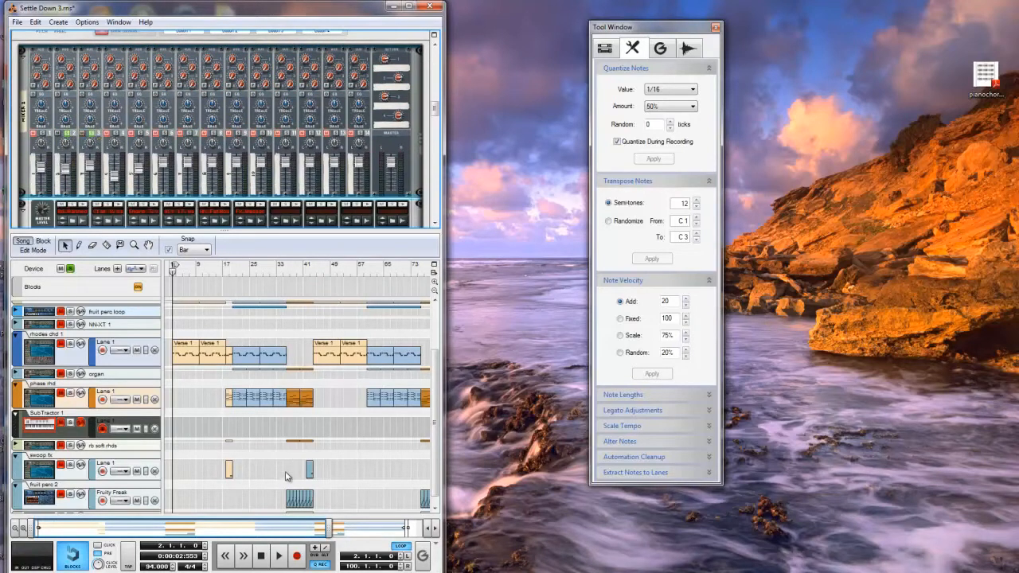
{"action": "scroll", "coordinate": [252, 494], "scroll_direction": "up", "scroll_amount": 3}
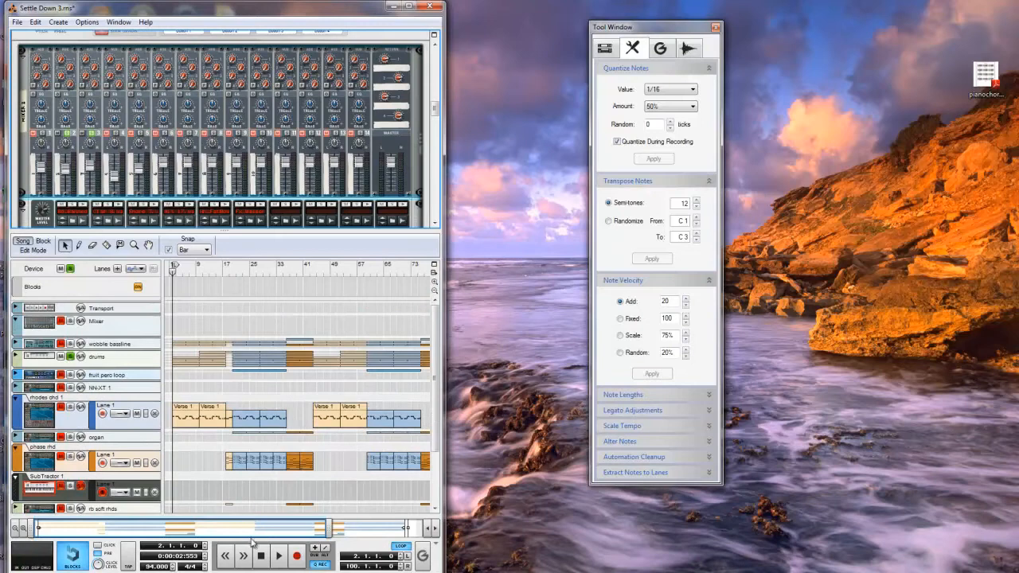
{"action": "left_click", "coordinate": [278, 555]}
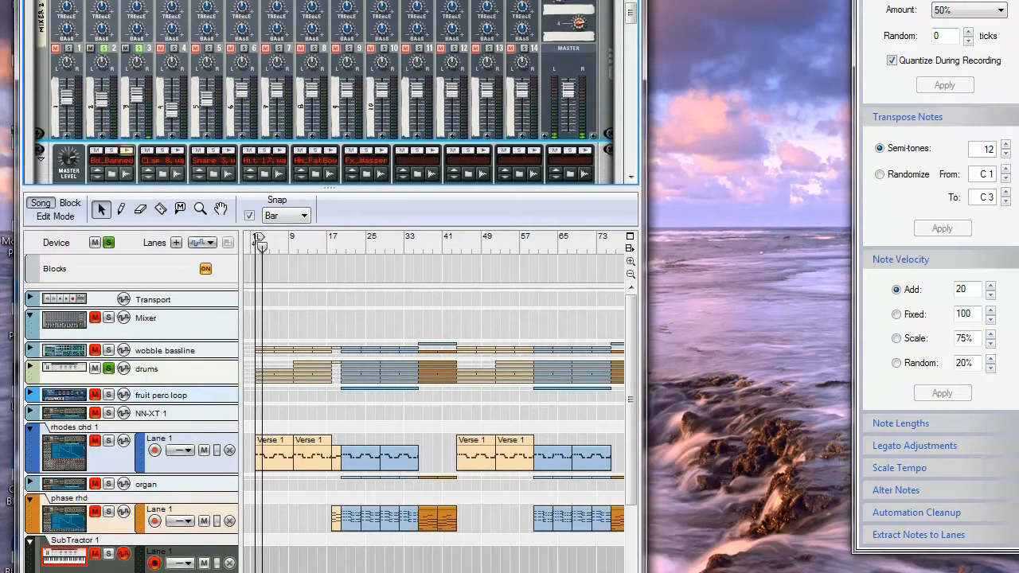
{"action": "left_click", "coordinate": [139, 50]}
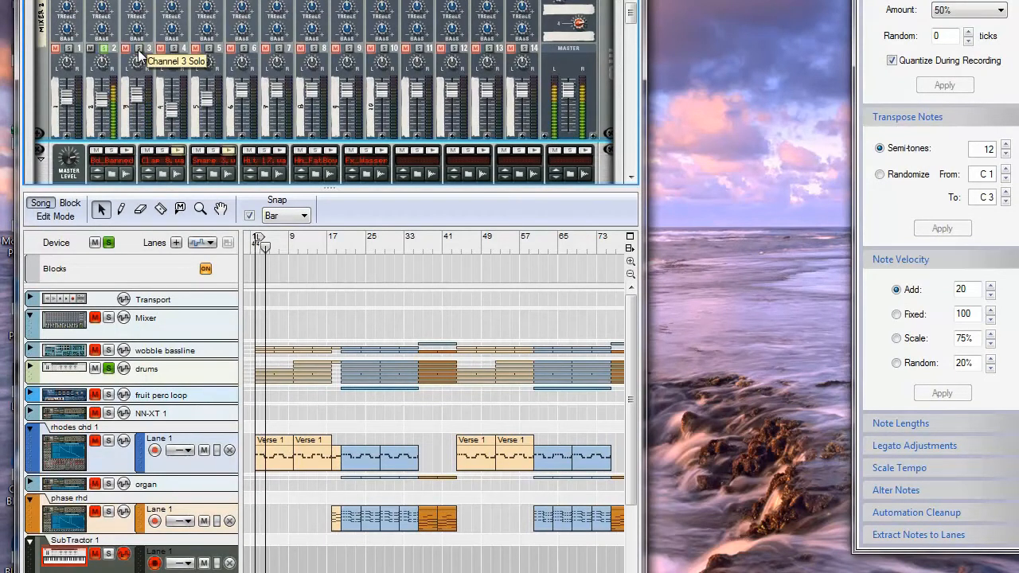
{"action": "left_click", "coordinate": [139, 49]}
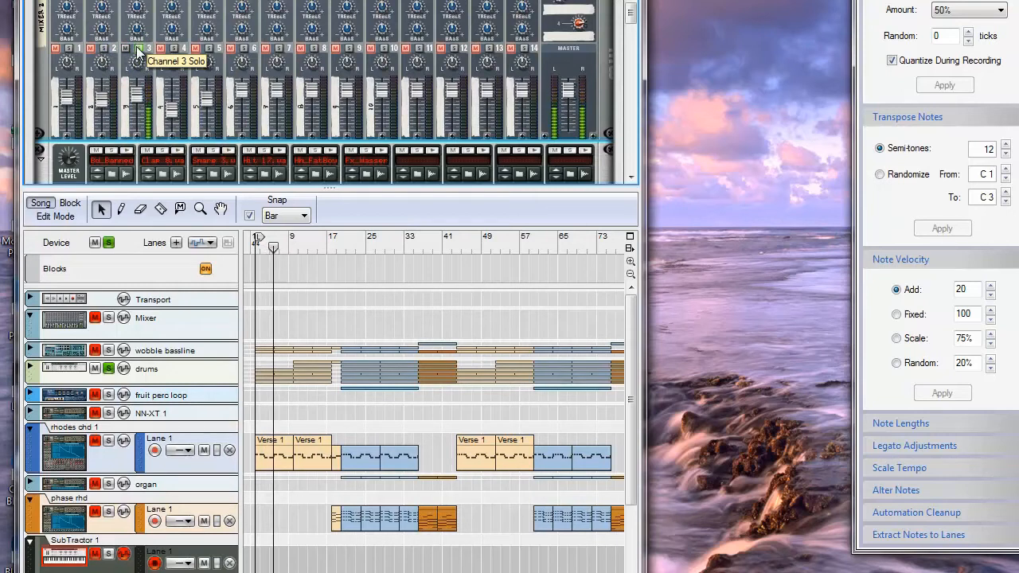
{"action": "left_click", "coordinate": [140, 50]}
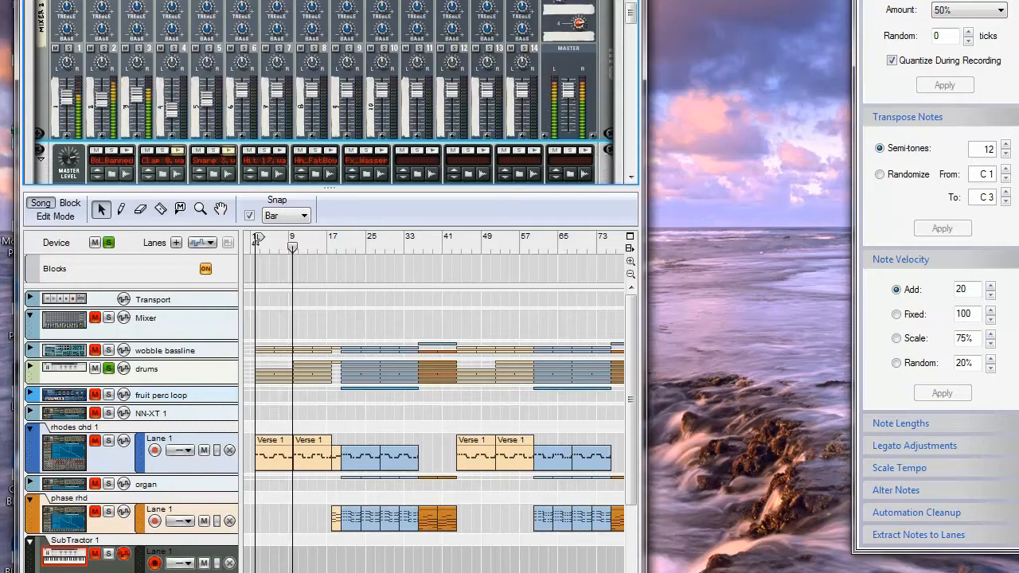
Solo channel 5 in the drum mixer and move the song position to bar 9
{"action": "left_click", "coordinate": [209, 48]}
{"action": "scroll", "coordinate": [243, 49], "scroll_direction": "down", "scroll_amount": 5}
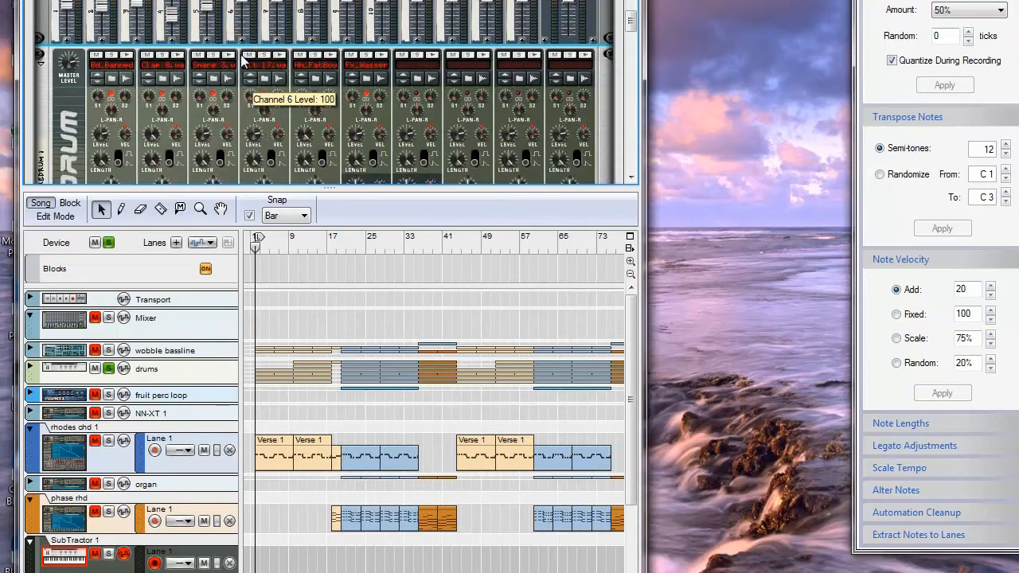
{"action": "scroll", "coordinate": [243, 59], "scroll_direction": "up", "scroll_amount": 3}
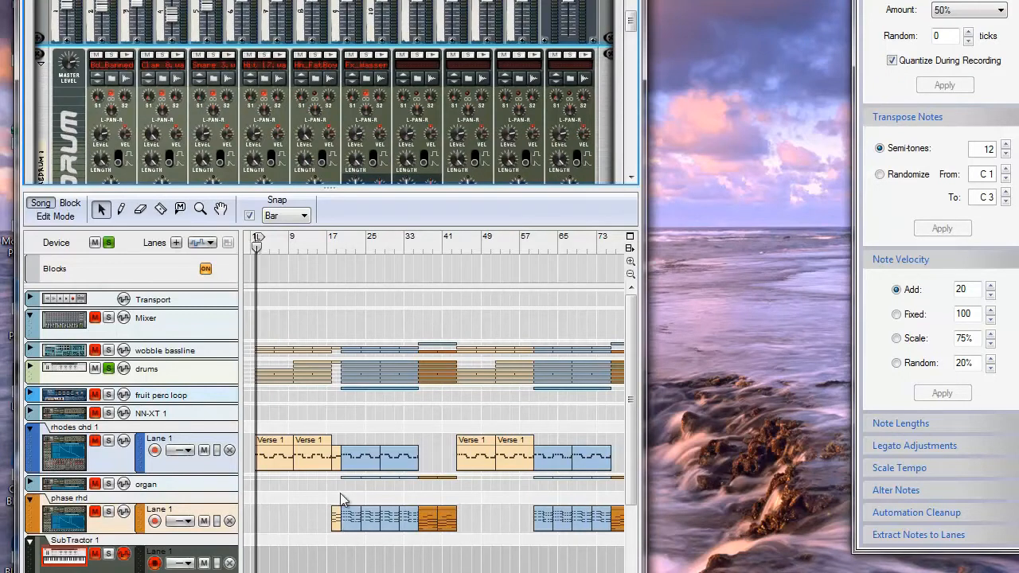
{"action": "left_click", "coordinate": [260, 242]}
{"action": "left_click_drag", "start_coordinate": [263, 247], "coordinate": [295, 245]}
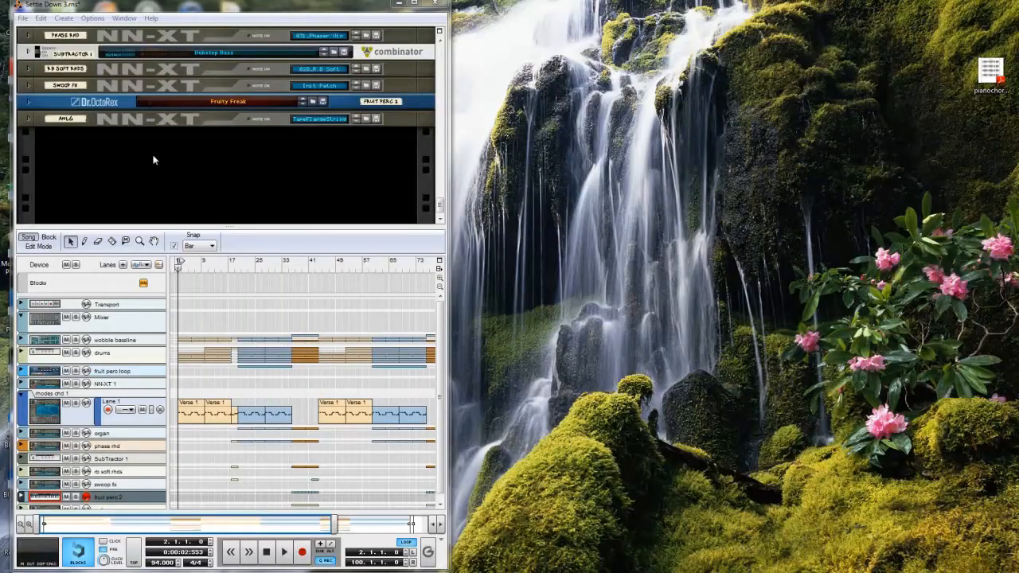
Show the Tool Window, collapse the drums Combinator and expand the wobble bass SubTractor in the rack
{"action": "key", "text": "F8"}
{"action": "scroll", "coordinate": [117, 150], "scroll_direction": "up", "scroll_amount": 10}
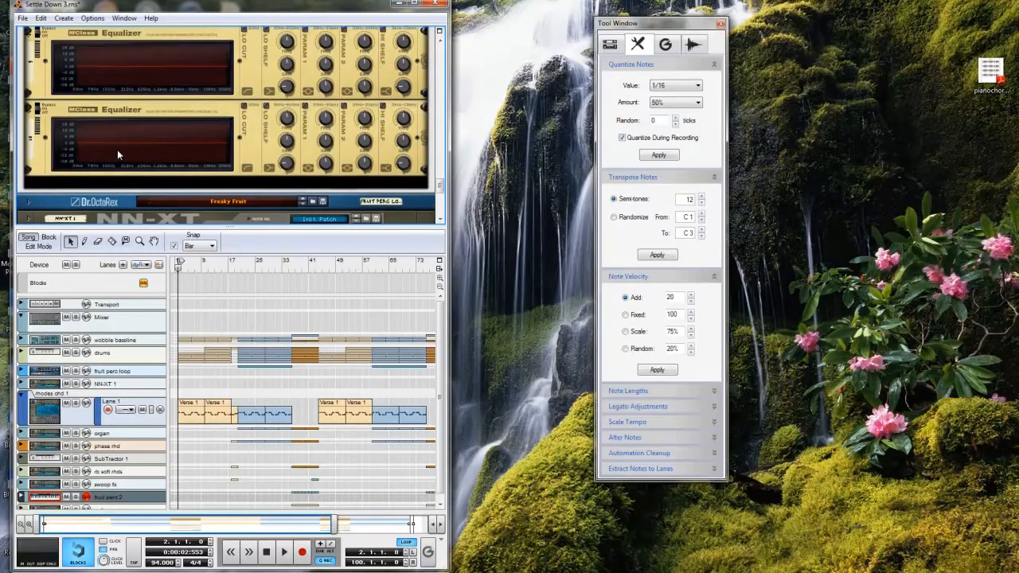
{"action": "scroll", "coordinate": [135, 151], "scroll_direction": "up", "scroll_amount": 10}
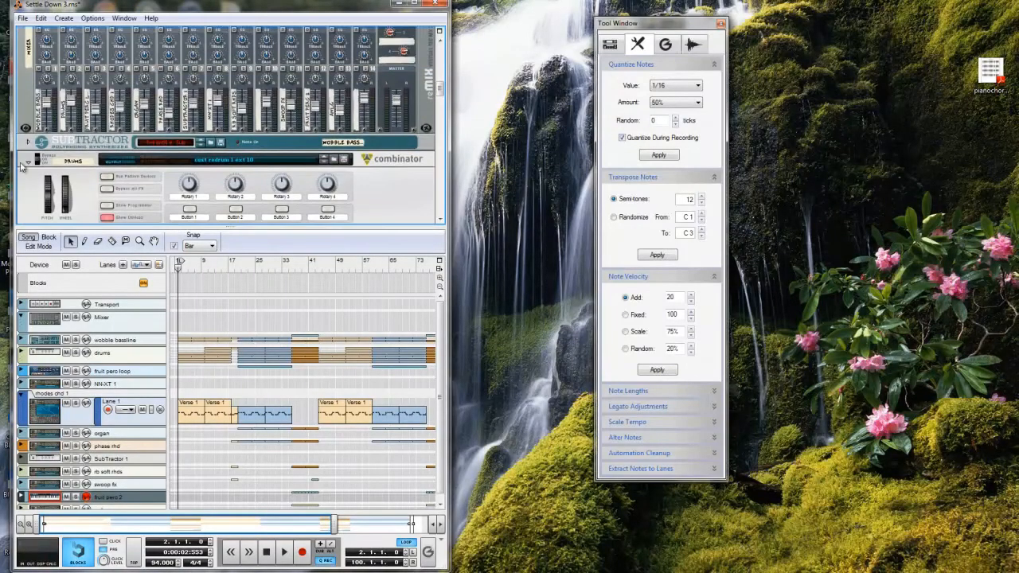
{"action": "left_click", "coordinate": [29, 164]}
{"action": "left_click", "coordinate": [28, 141]}
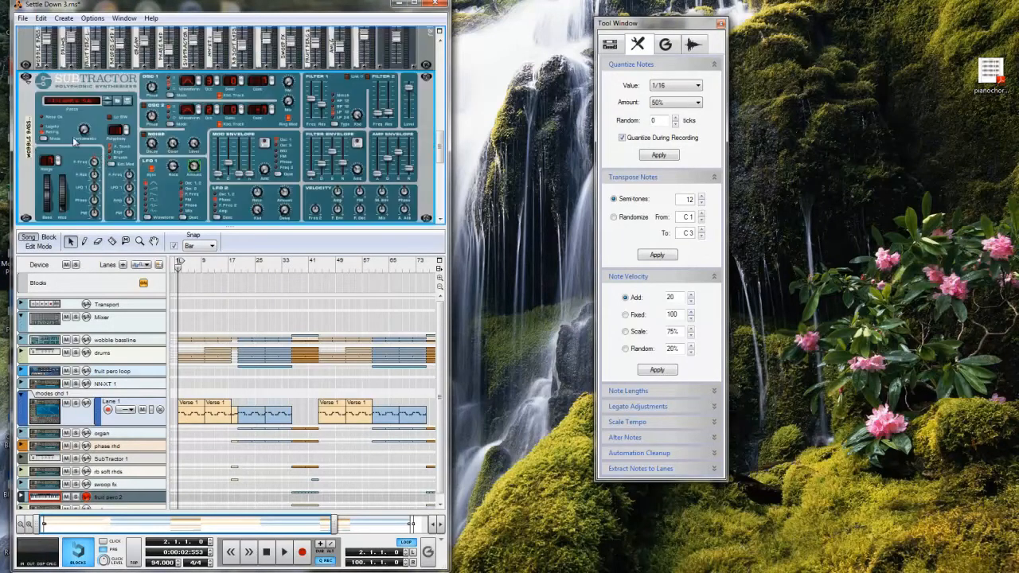
Solo the wobble bassline track and play it from bar 2 with its note and LFO1 Amount lanes expanded
{"action": "left_click", "coordinate": [76, 340]}
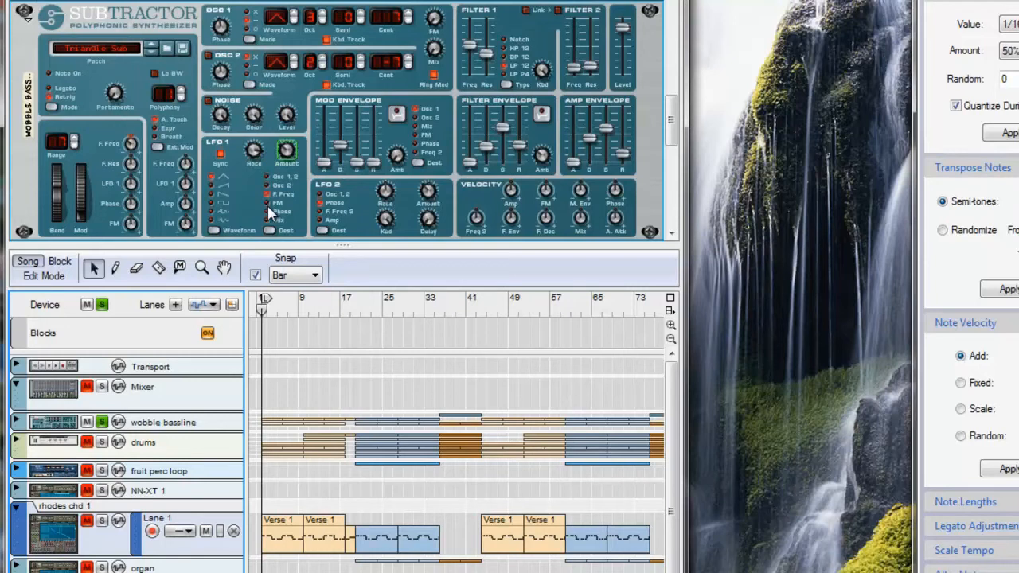
{"action": "left_click", "coordinate": [18, 422]}
{"action": "left_click", "coordinate": [18, 422]}
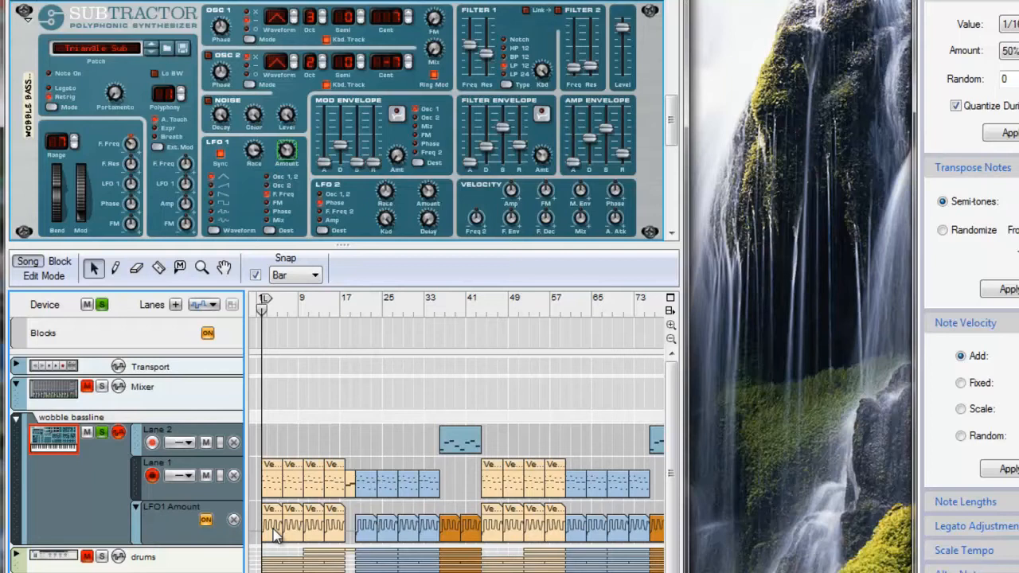
{"action": "key", "text": "space"}
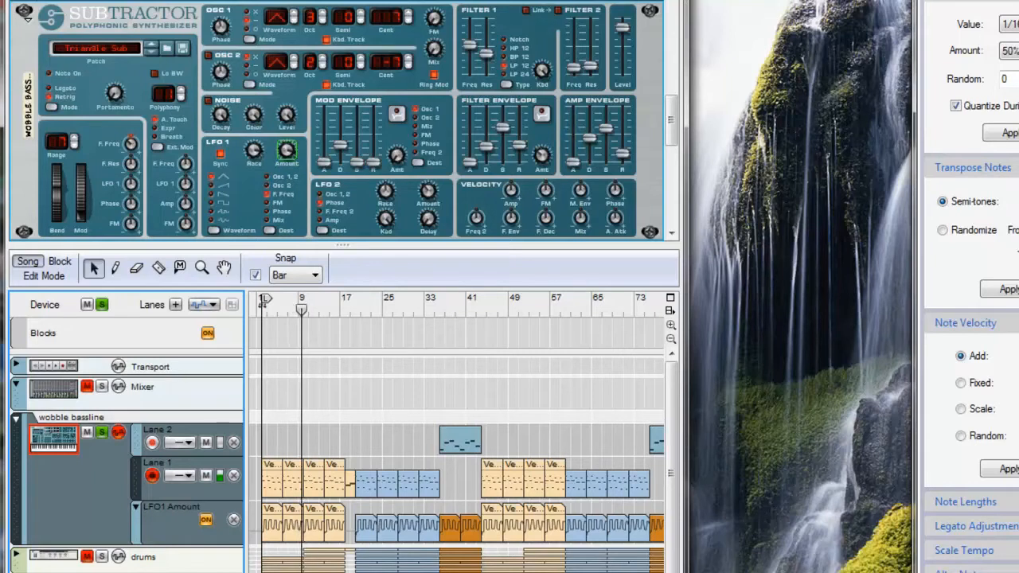
Unsolo and collapse the wobble bassline track, and move the song position to bar 17 with the drums track selected
{"action": "left_click", "coordinate": [102, 434]}
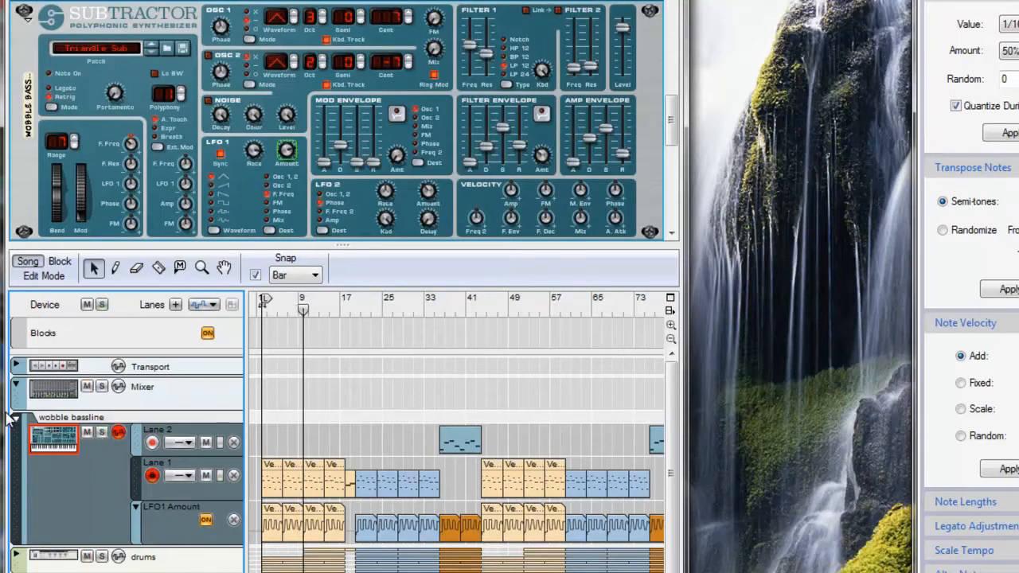
{"action": "left_click", "coordinate": [18, 425]}
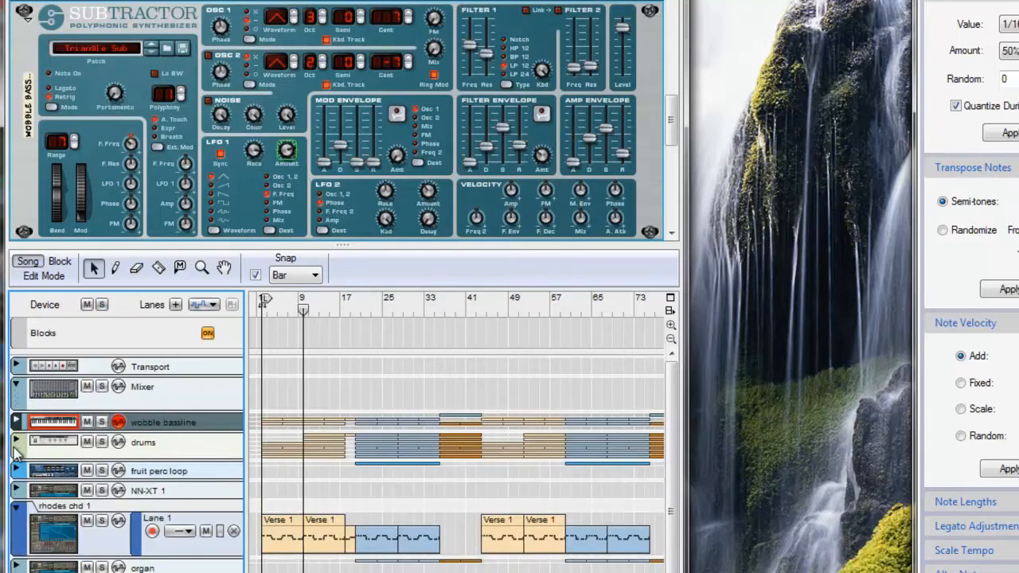
{"action": "left_click", "coordinate": [42, 444]}
{"action": "mouse_move", "coordinate": [303, 309]}
{"action": "left_mouse_down"}
{"action": "mouse_move", "coordinate": [352, 315]}
{"action": "mouse_move", "coordinate": [343, 309]}
{"action": "left_mouse_up"}
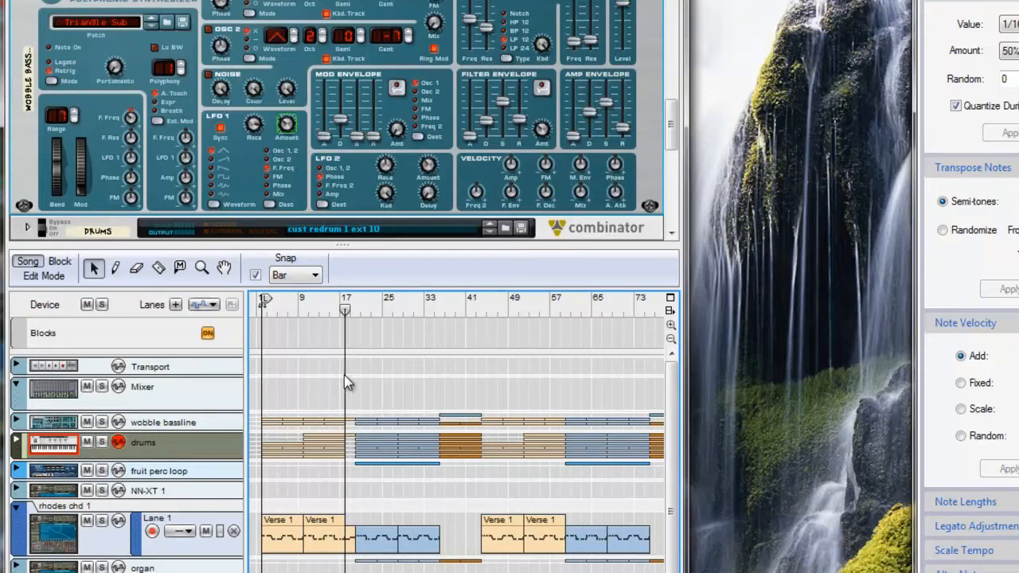
Collapse the wobble bass SubTractor and play the full mix from bar 17 with the mixer in view
{"action": "left_click", "coordinate": [32, 4]}
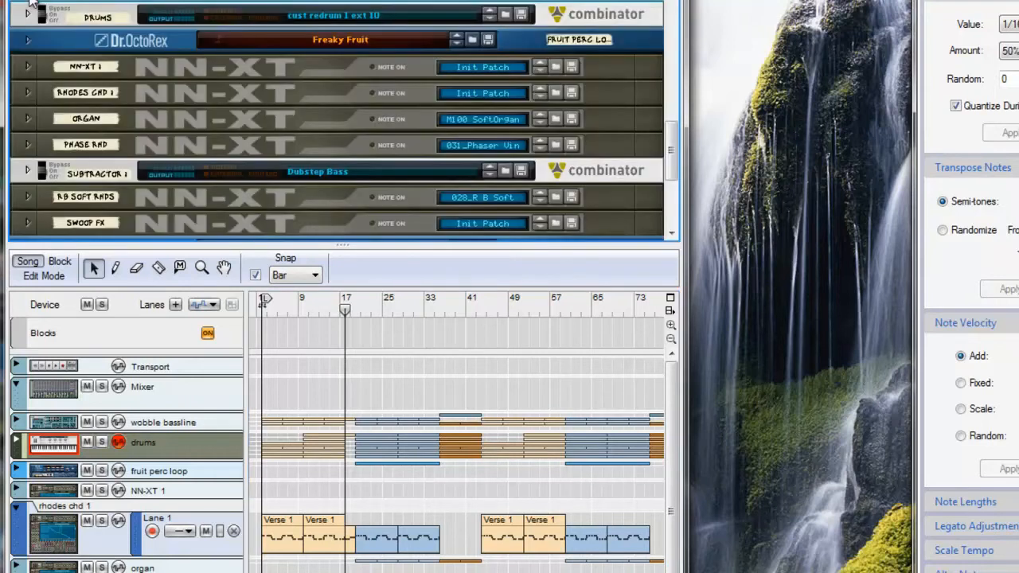
{"action": "scroll", "coordinate": [271, 214], "scroll_direction": "up", "scroll_amount": 3}
{"action": "scroll", "coordinate": [271, 223], "scroll_direction": "up", "scroll_amount": 2}
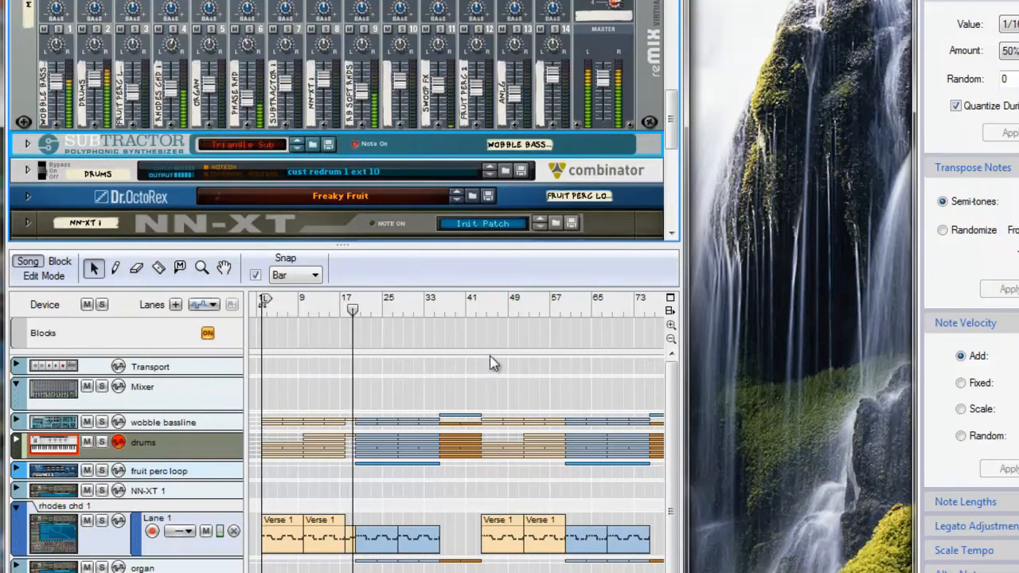
{"action": "key", "text": "space"}
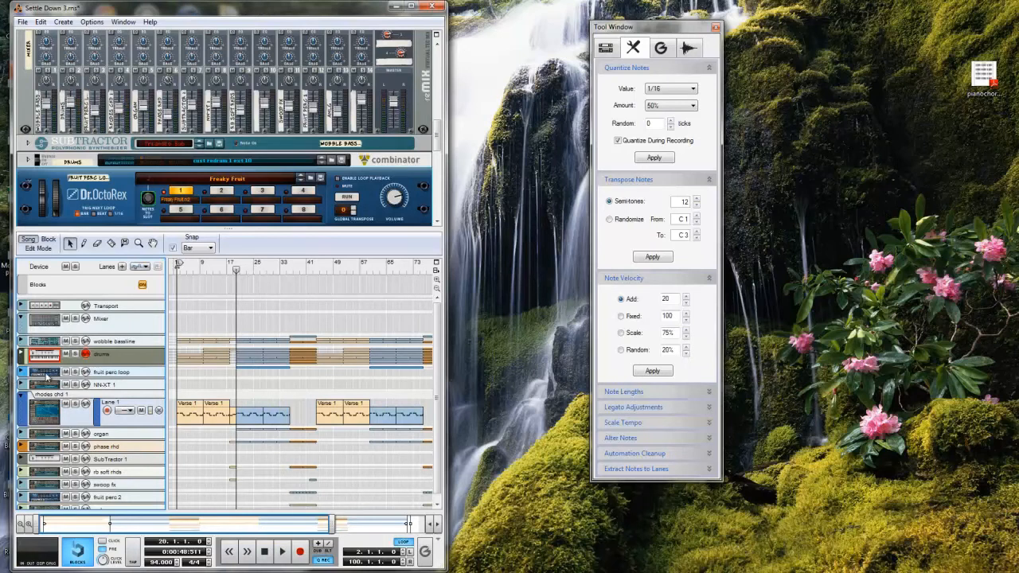
Play the fruit perc loop track soloed from bar 20, adding the drums track to the solo during playback
{"action": "left_click", "coordinate": [74, 372]}
{"action": "key", "text": "space"}
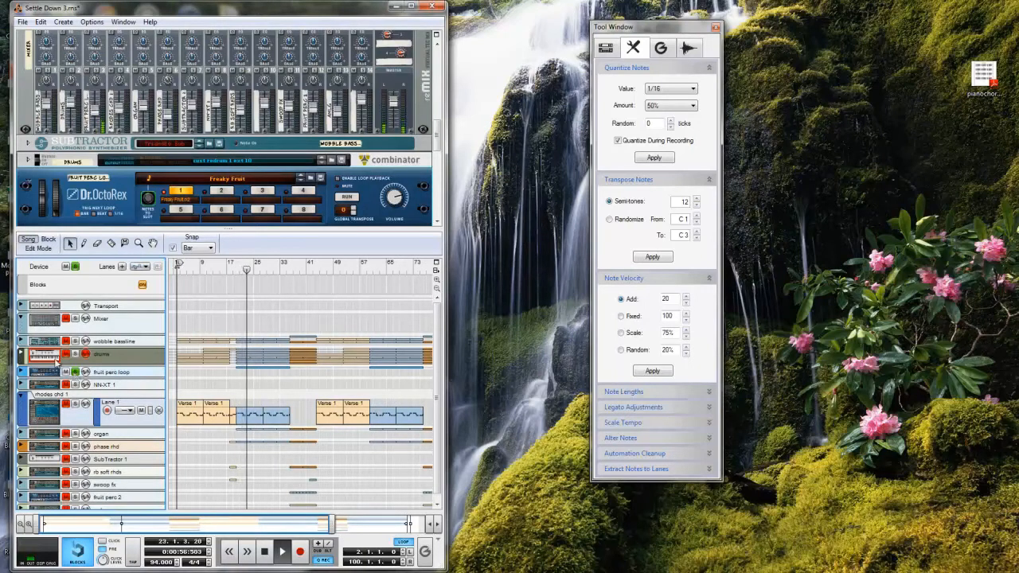
{"action": "left_click", "coordinate": [76, 355]}
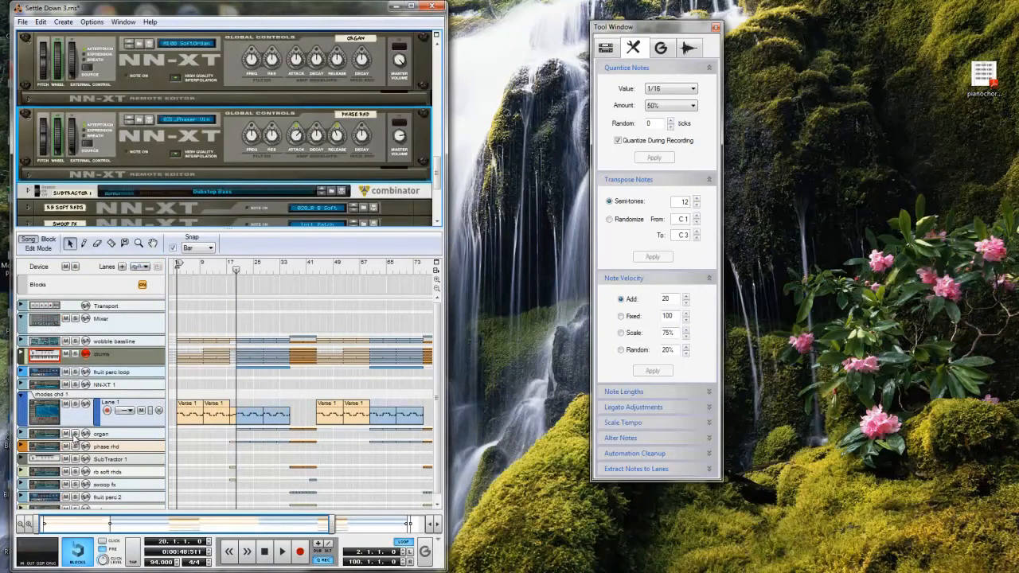
Solo the organ, phase rhd and rb soft rhds tracks together
{"action": "left_click", "coordinate": [75, 434]}
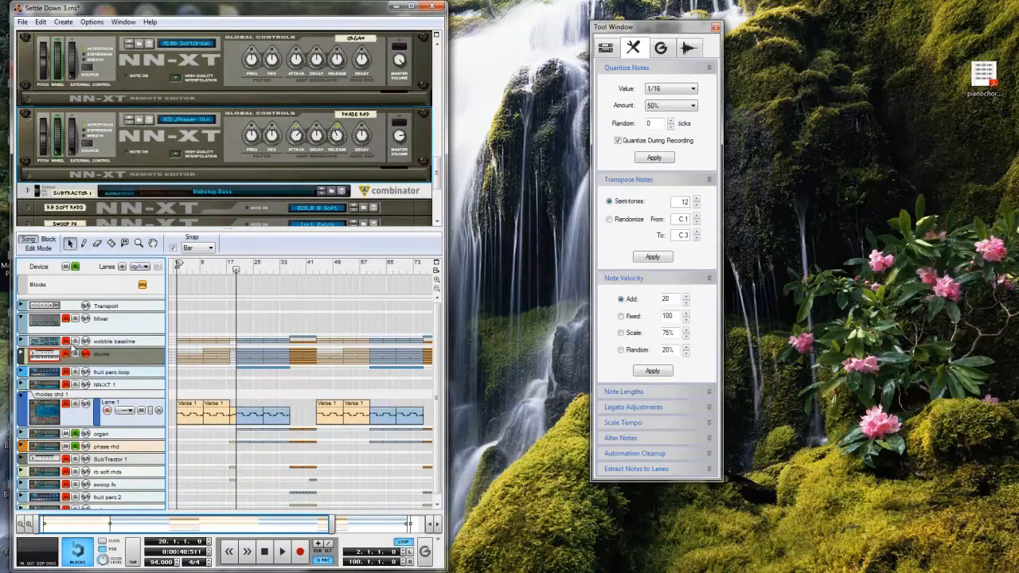
{"action": "scroll", "coordinate": [72, 348], "scroll_direction": "down", "scroll_amount": 1}
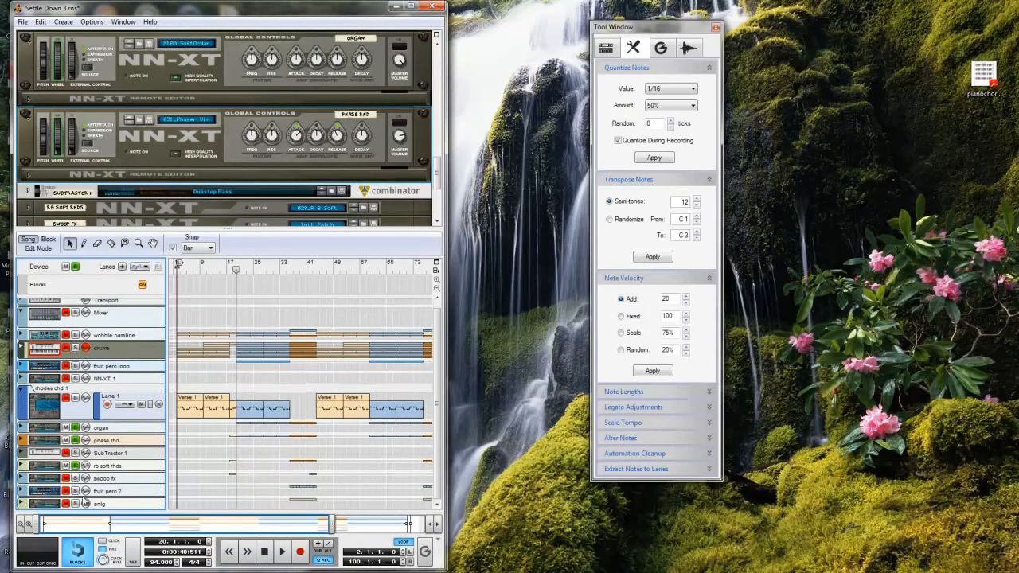
Play the soloed organ, phase rhd and rb soft rhds parts from bar 20 and bring the mixer into view
{"action": "scroll", "coordinate": [79, 365], "scroll_direction": "up", "scroll_amount": 1}
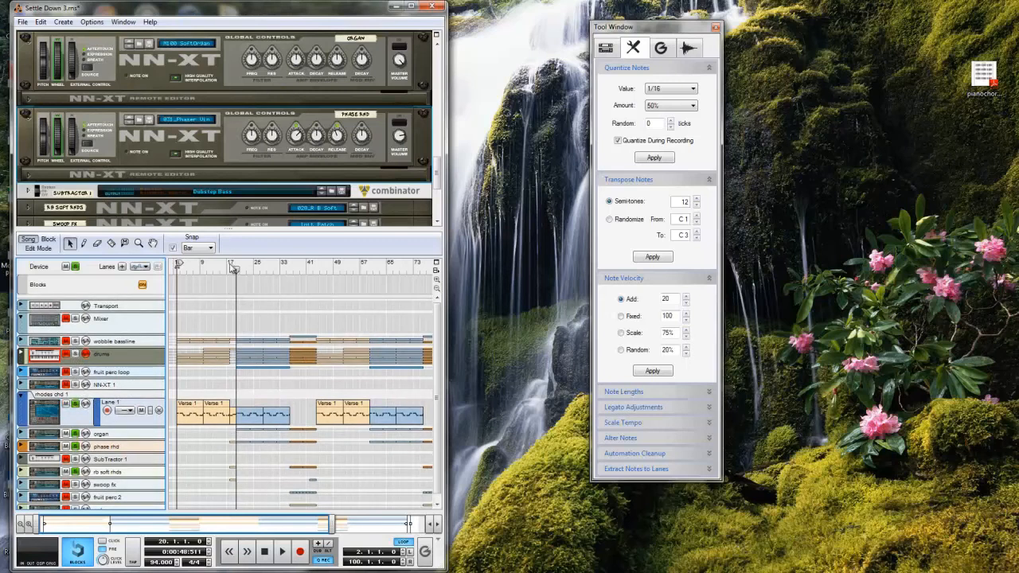
{"action": "key", "text": "space"}
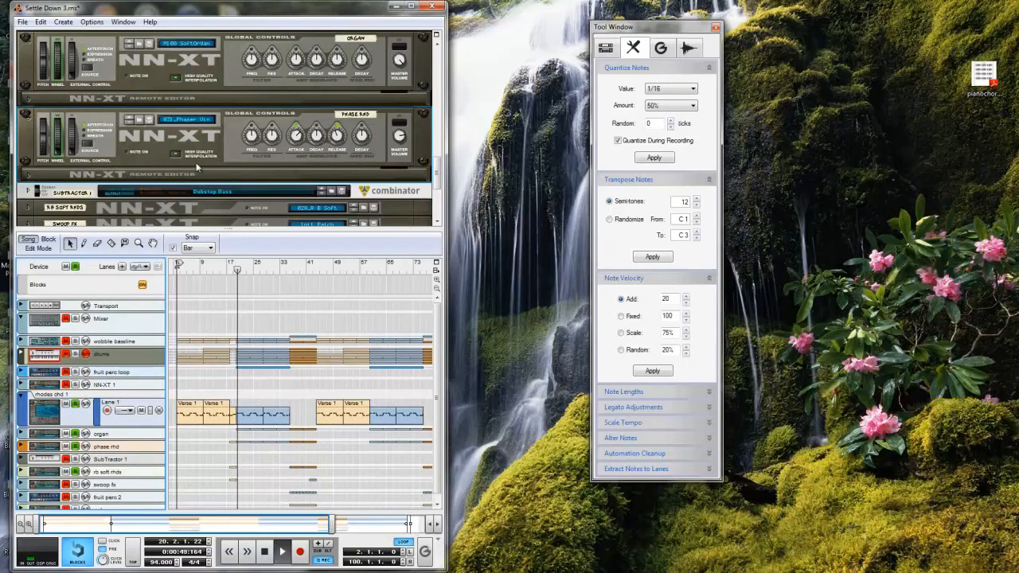
{"action": "scroll", "coordinate": [185, 164], "scroll_direction": "up", "scroll_amount": 5}
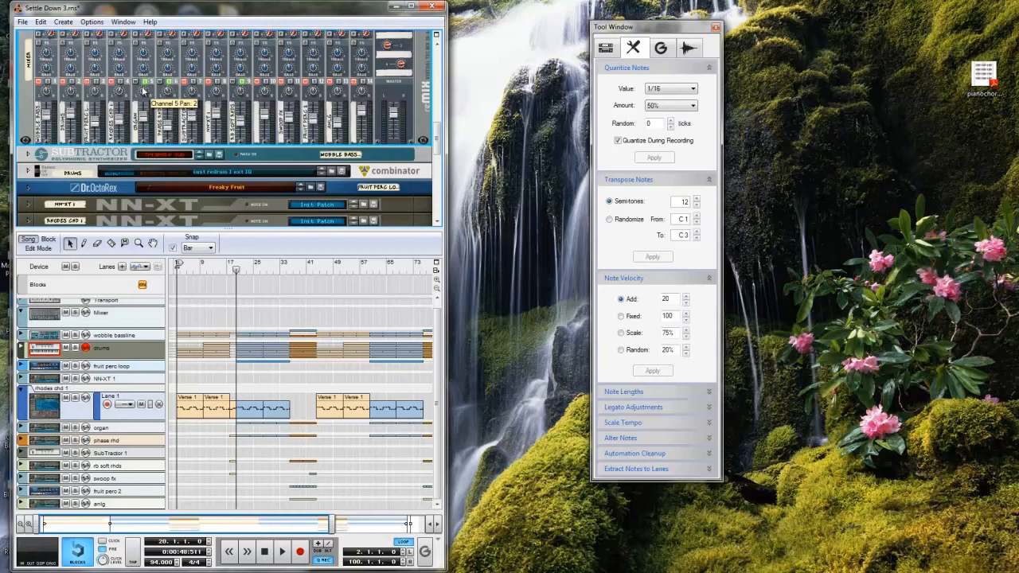
Play the soloed organ, phase rhd and rb soft rhds parts from bar 36 with the mixer levels in view, stopping around bar 43
{"action": "mouse_move", "coordinate": [236, 271]}
{"action": "left_mouse_down"}
{"action": "mouse_move", "coordinate": [299, 271]}
{"action": "mouse_move", "coordinate": [289, 272]}
{"action": "left_mouse_up"}
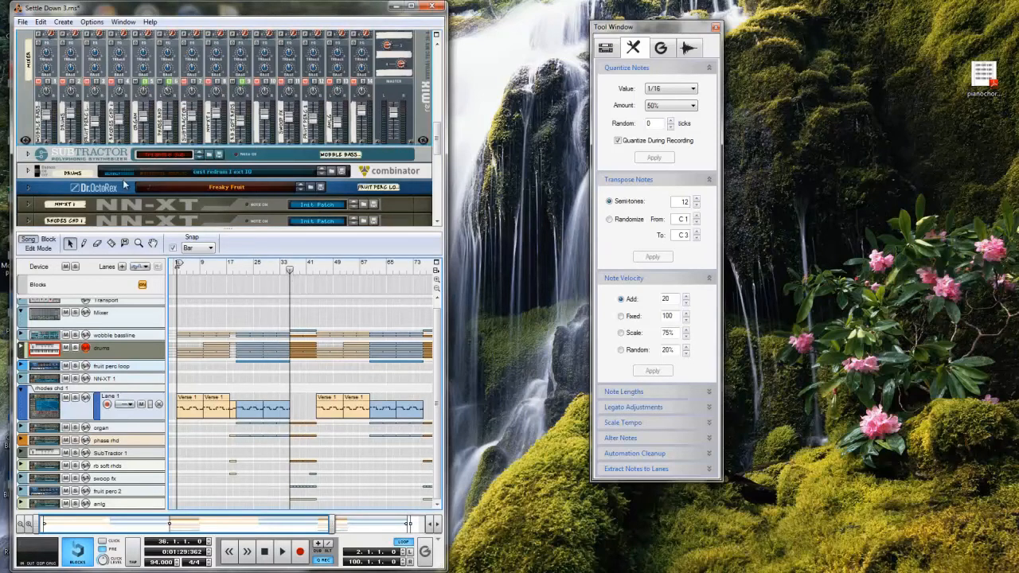
{"action": "key", "text": "space"}
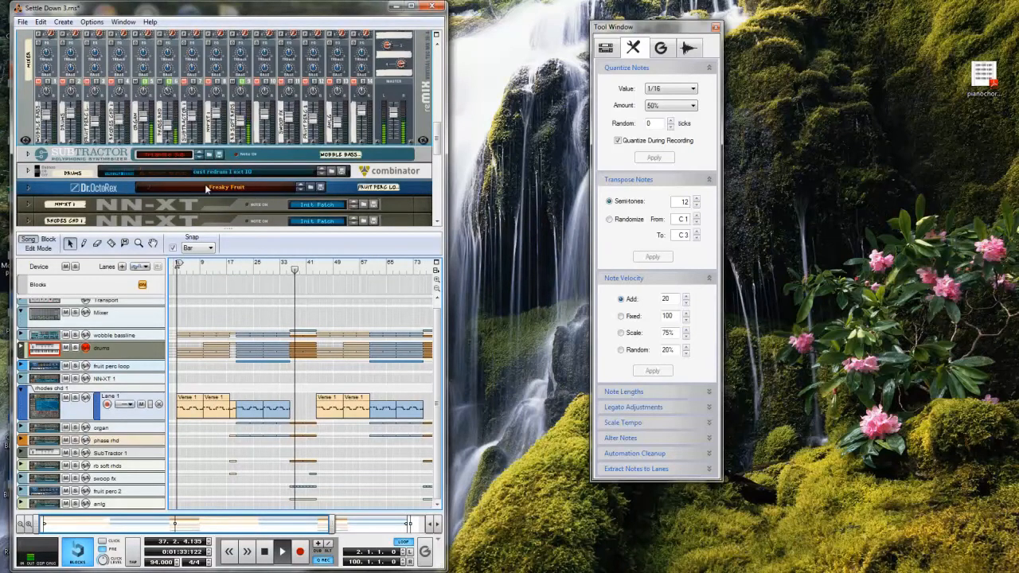
{"action": "mouse_move", "coordinate": [146, 137]}
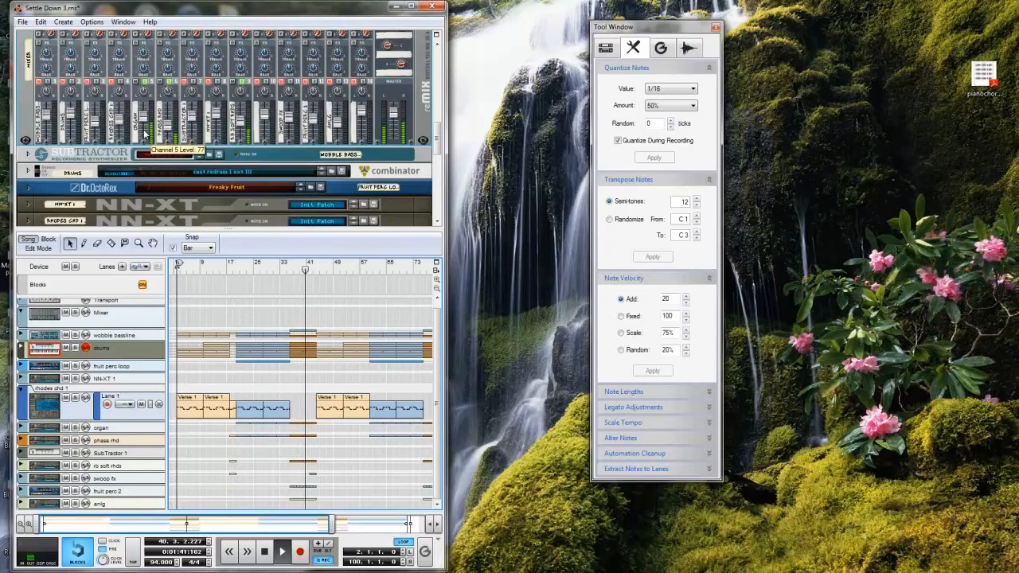
{"action": "left_click", "coordinate": [269, 558]}
Collapse the organ and phase rhd NN-XT devices in the rack and expand the anlg NN-XT
{"action": "scroll", "coordinate": [36, 181], "scroll_direction": "down", "scroll_amount": 4}
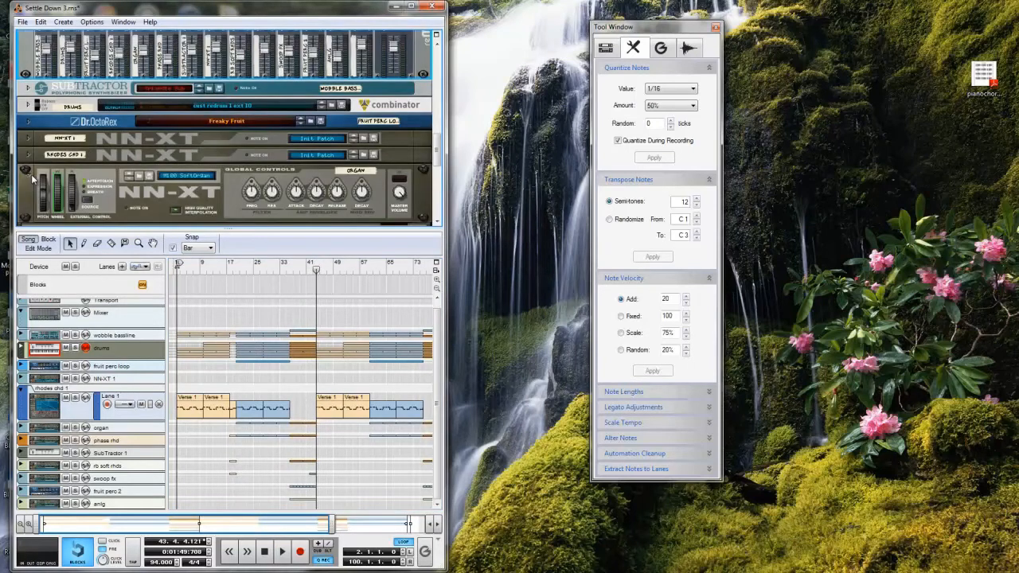
{"action": "left_click", "coordinate": [29, 122]}
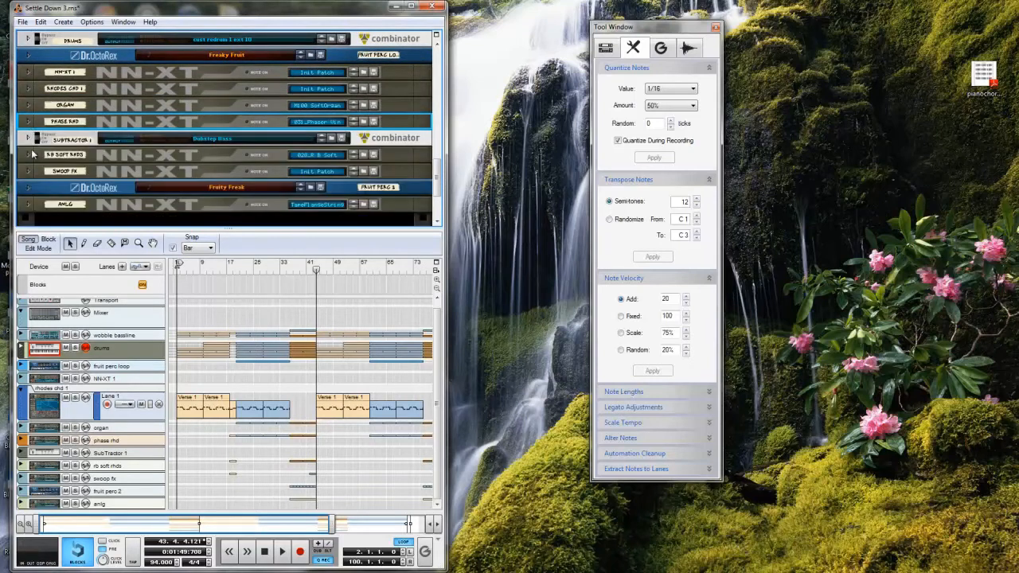
{"action": "left_click", "coordinate": [29, 204]}
{"action": "scroll", "coordinate": [58, 190], "scroll_direction": "down", "scroll_amount": 3}
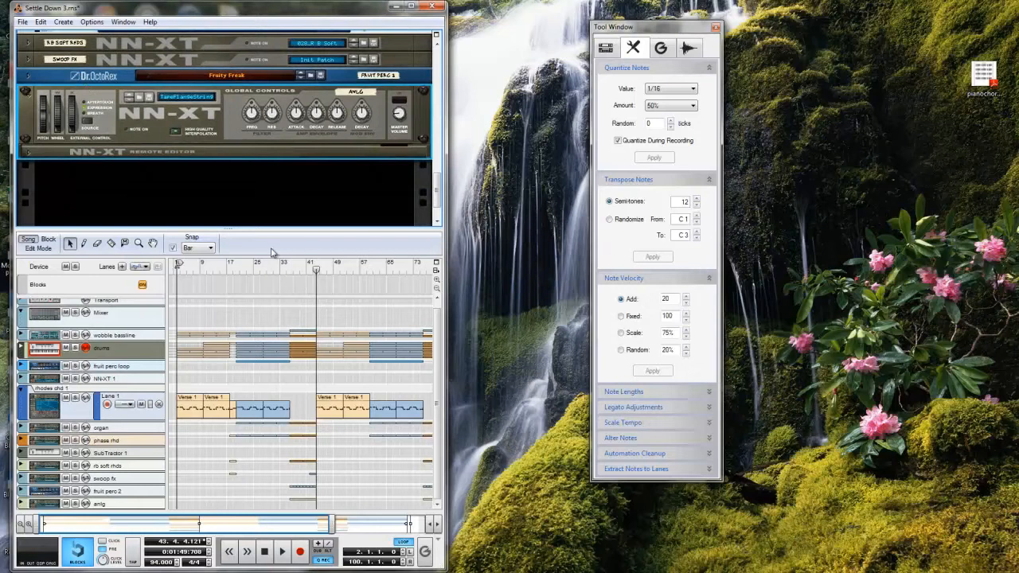
Play the section from bar 36 with mixer channel 13 soloed and the mixer in view, stopping around bar 43
{"action": "key", "text": "space"}
{"action": "scroll", "coordinate": [239, 142], "scroll_direction": "up", "scroll_amount": 2}
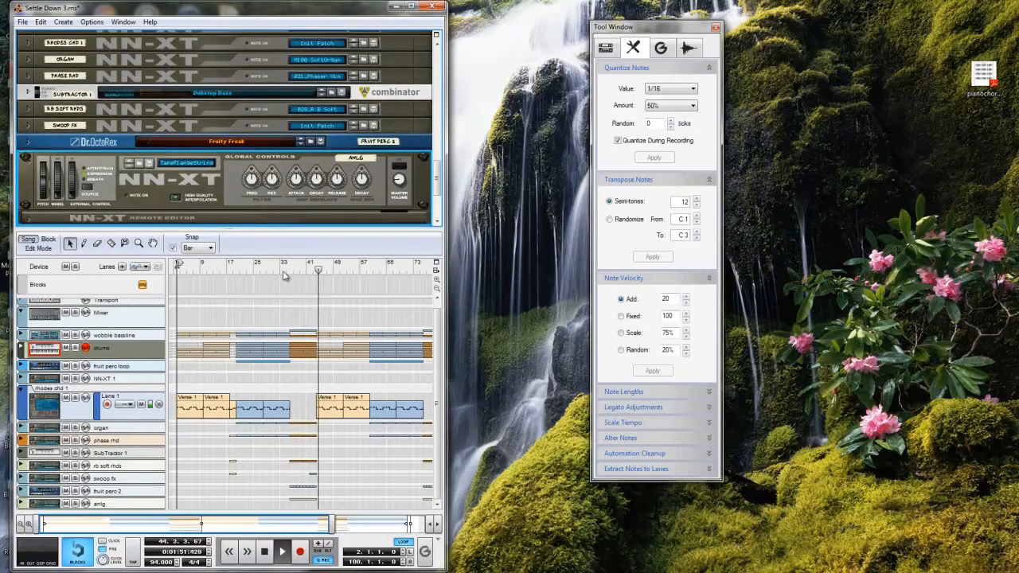
{"action": "key", "text": "space"}
{"action": "left_click_drag", "start_coordinate": [317, 275], "coordinate": [291, 271]}
{"action": "key", "text": "space"}
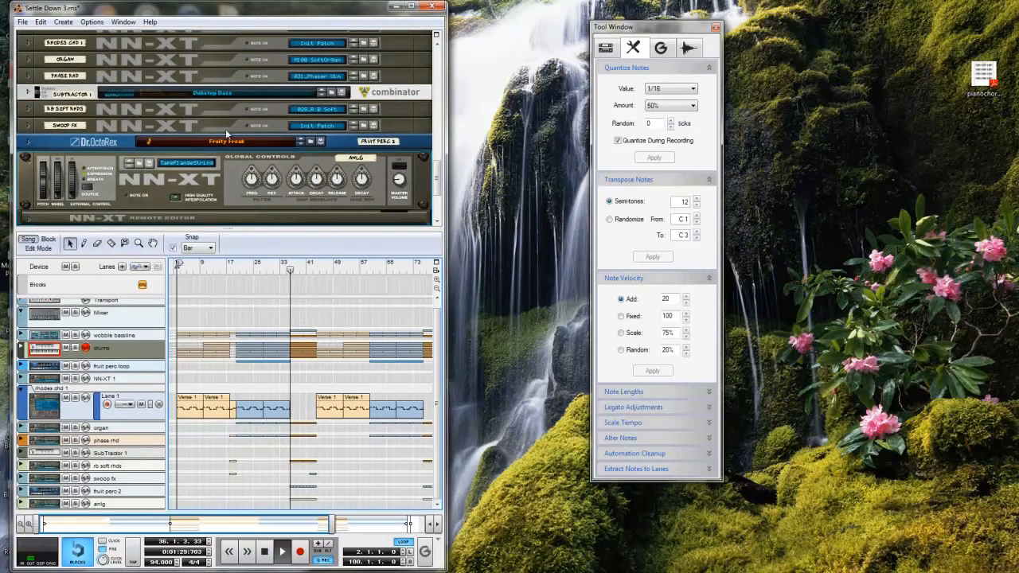
{"action": "scroll", "coordinate": [226, 129], "scroll_direction": "up", "scroll_amount": 4}
{"action": "scroll", "coordinate": [231, 133], "scroll_direction": "up", "scroll_amount": 1}
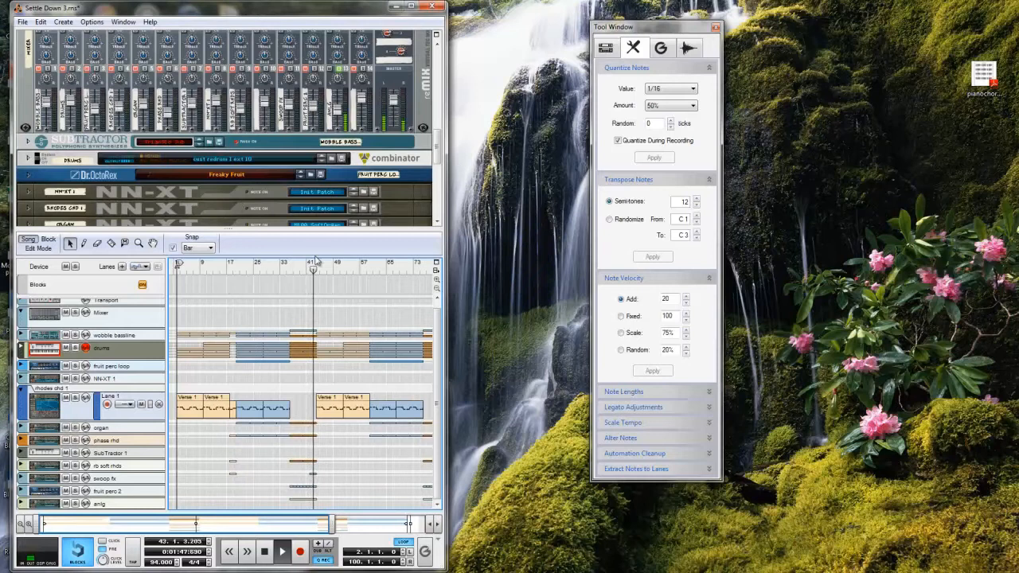
{"action": "key", "text": "space"}
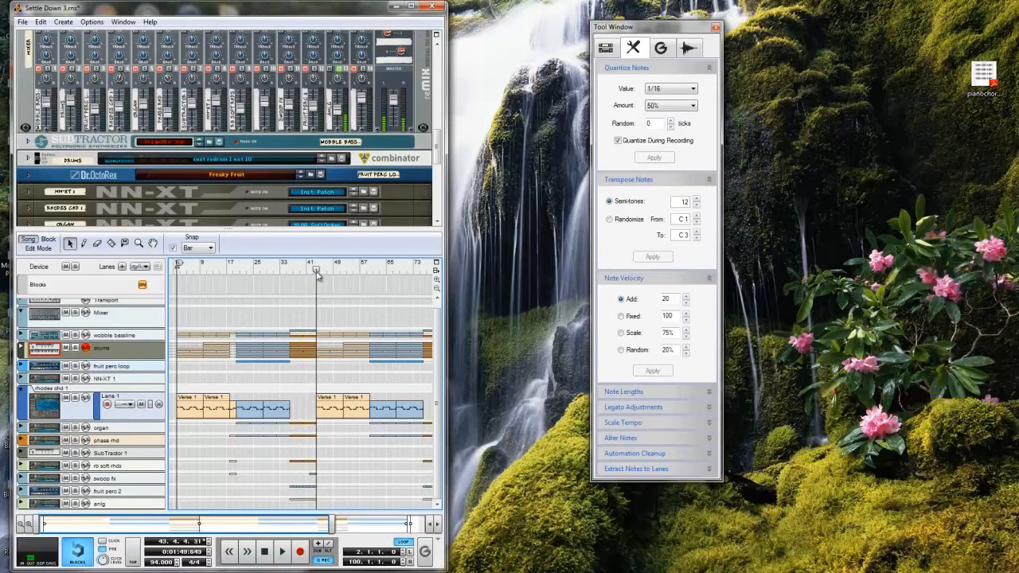
Unsolo mixer channel 13 and play the full mix from about bar 34 to bar 44
{"action": "left_click_drag", "start_coordinate": [317, 273], "coordinate": [293, 273]}
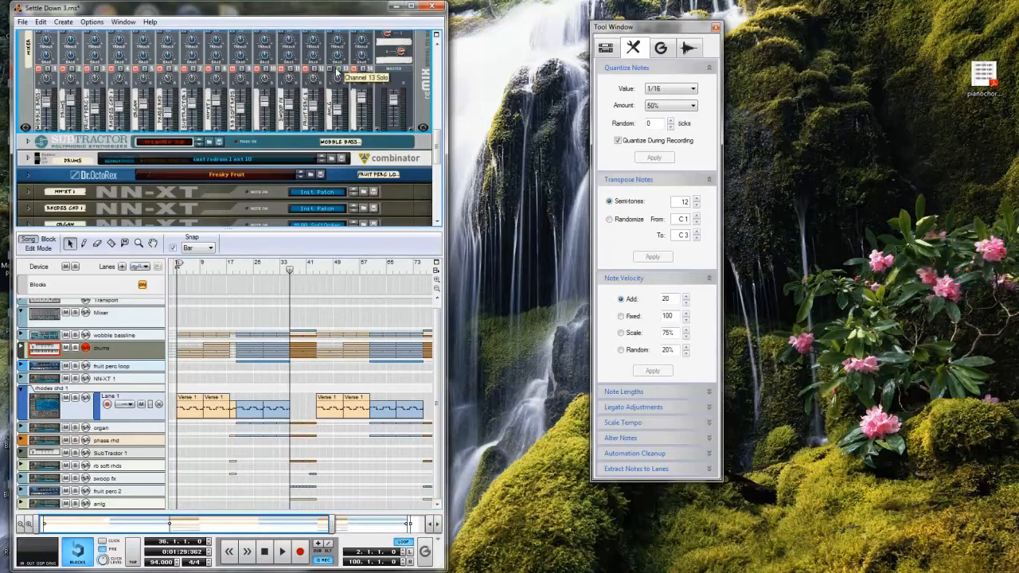
{"action": "left_click", "coordinate": [287, 269]}
{"action": "left_click_drag", "start_coordinate": [287, 269], "coordinate": [284, 269]}
{"action": "key", "text": "space"}
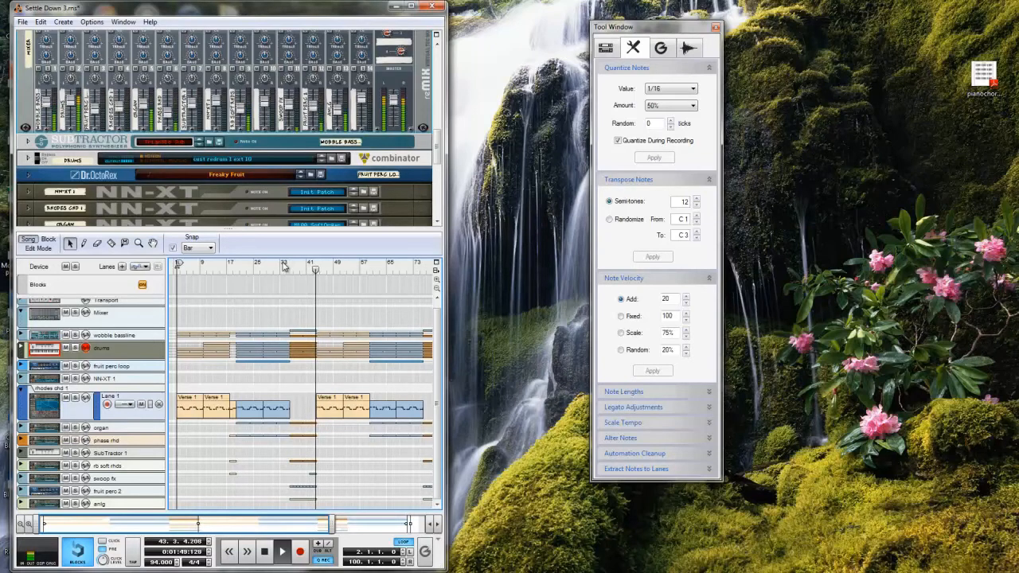
{"action": "key", "text": "space"}
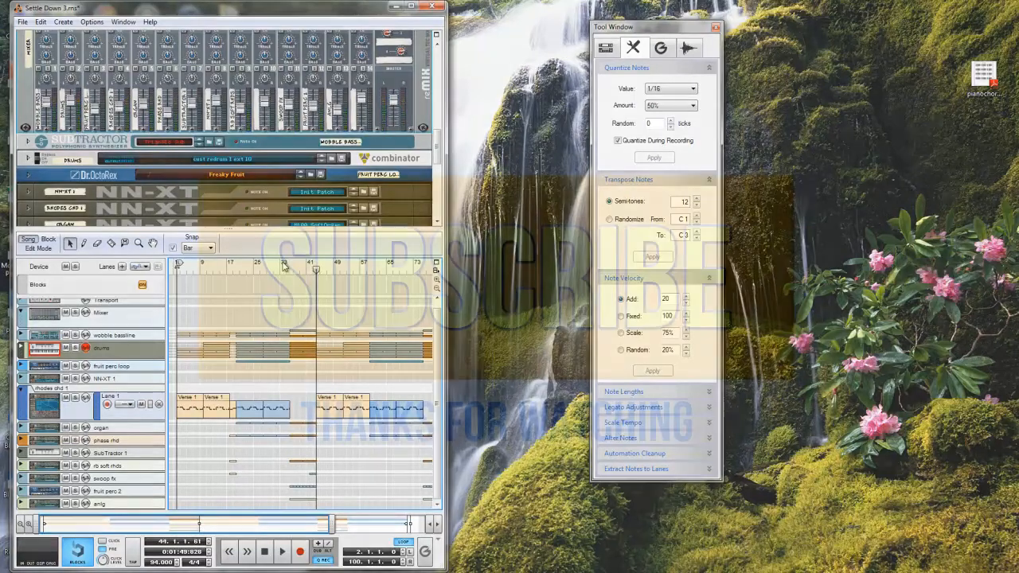